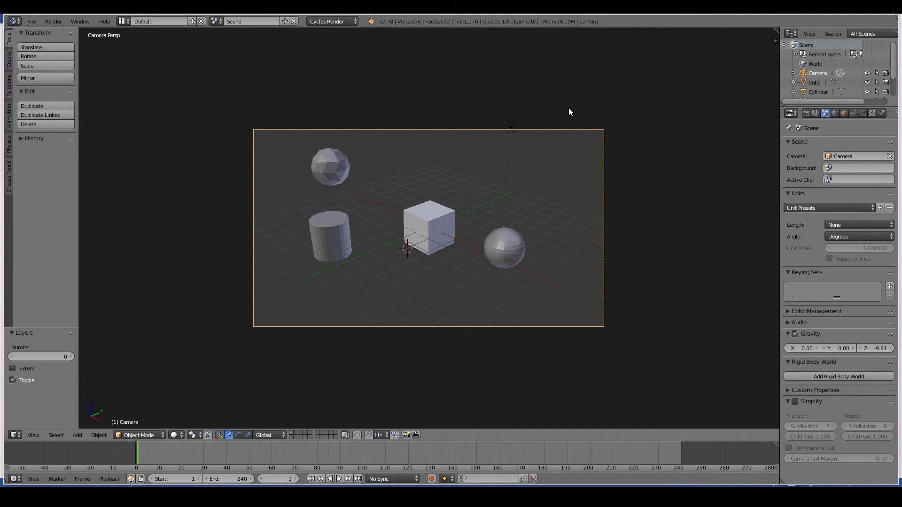
# - Zoom out of the camera's framed view into a free User Perspective view of the scene
pyautogui.scroll(-3, 650, 195)
# - Duplicate the camera twice, placing Camera.001 and Camera.002 at new spots, then view through the scene camera
pyautogui.moveTo(650, 189); pyautogui.dragTo(421, 215, button='middle')
pyautogui.hotkey('shift', 'd')
pyautogui.click(639, 199)
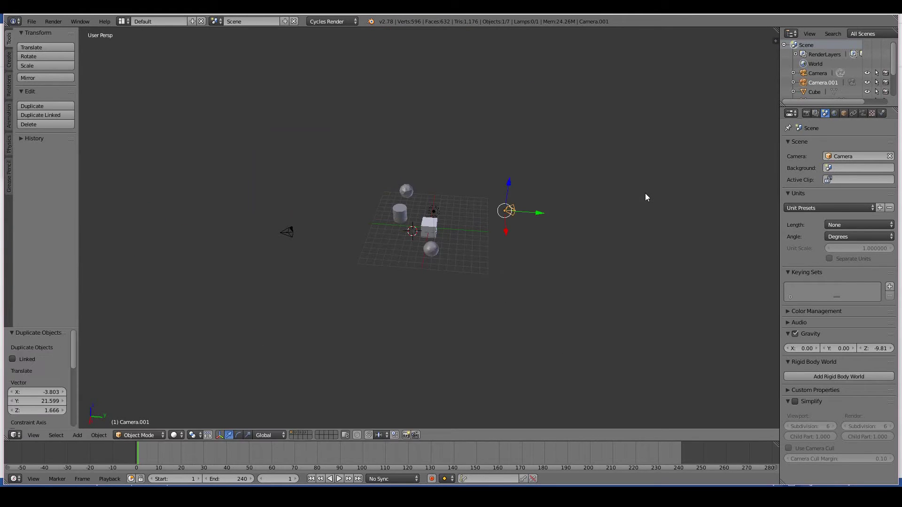
pyautogui.hotkey('shift', 'd')
pyautogui.click(538, 134)
pyautogui.press('KP_0')
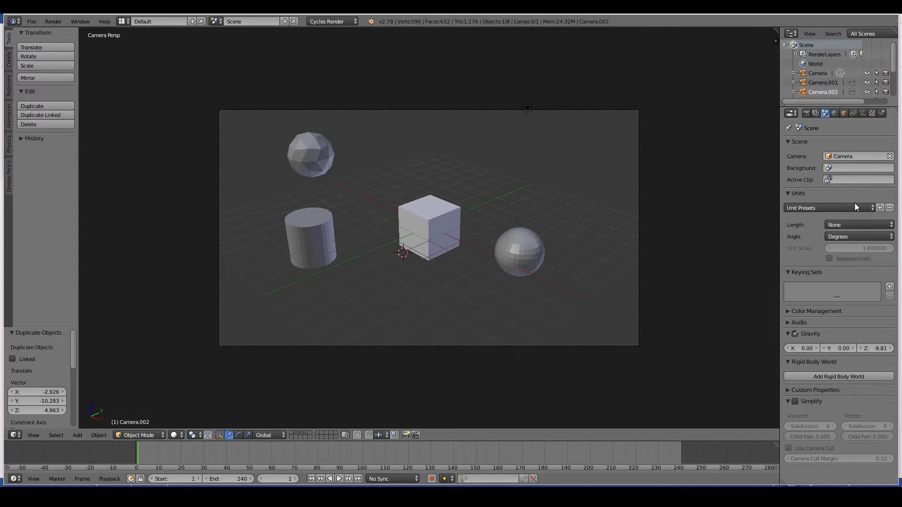
# - Try the Centimeters unit preset, then switch the scene units to Meters
pyautogui.moveTo(615, 256); pyautogui.dragTo(606, 238, button='middle')
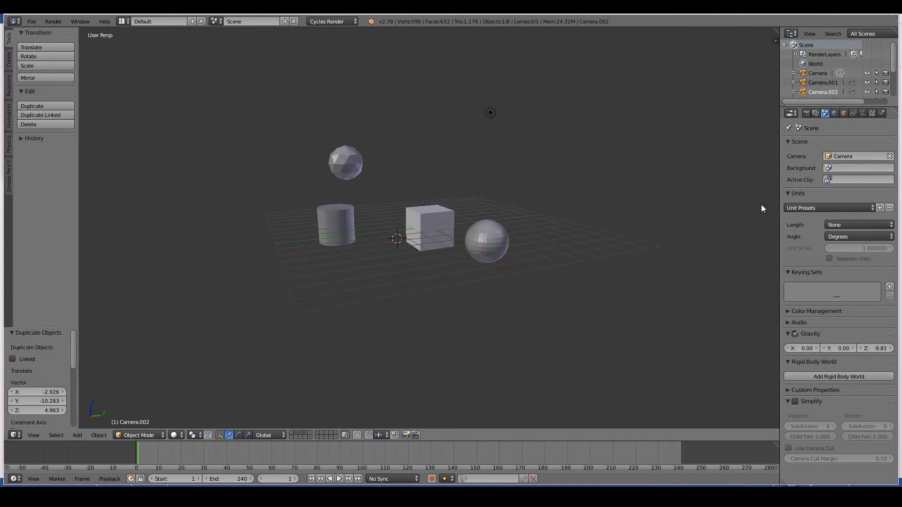
pyautogui.click(797, 207)
pyautogui.click(804, 221)
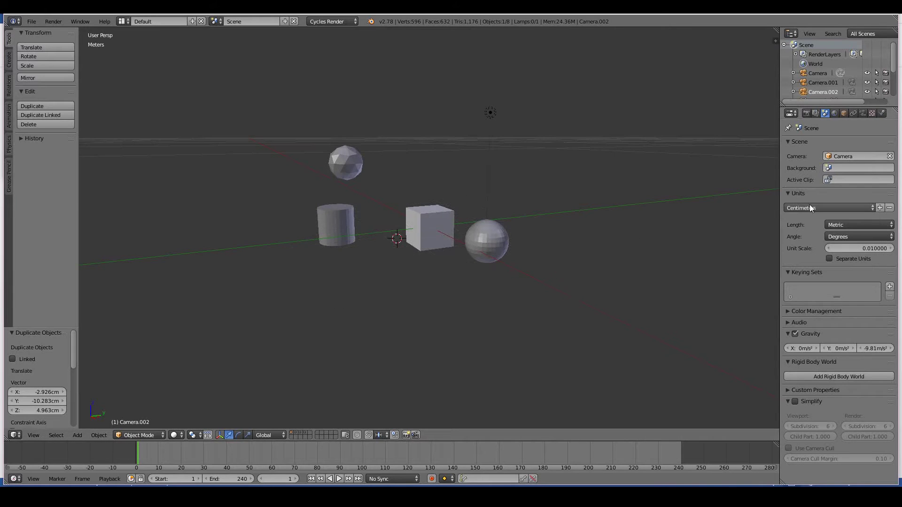
pyautogui.scroll(-5, 478, 180)
pyautogui.scroll(3, 474, 187)
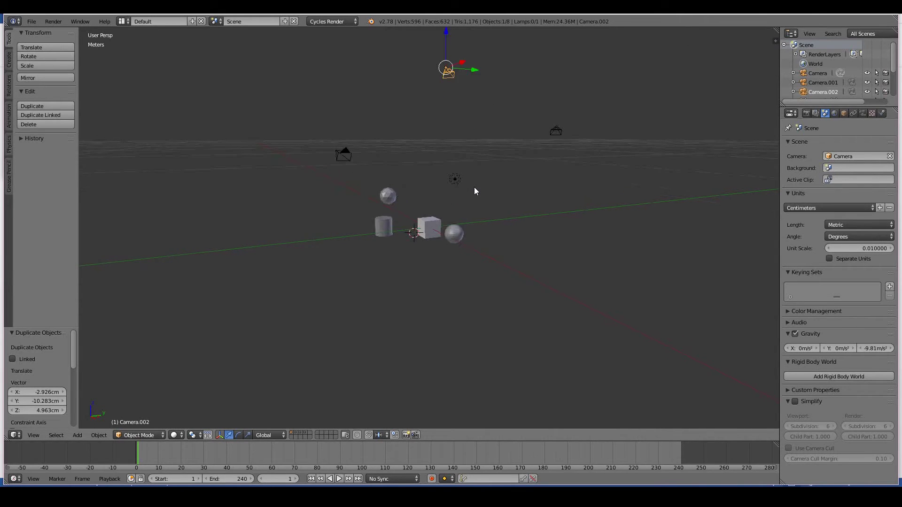
pyautogui.click(819, 210)
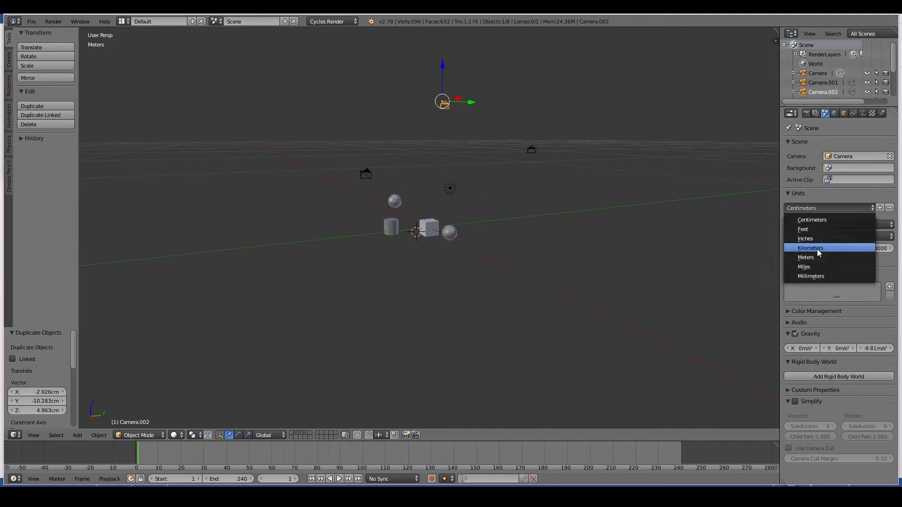
pyautogui.click(816, 254)
# - Switch the scene unit preset to Miles, then to Kilometers
pyautogui.click(813, 207)
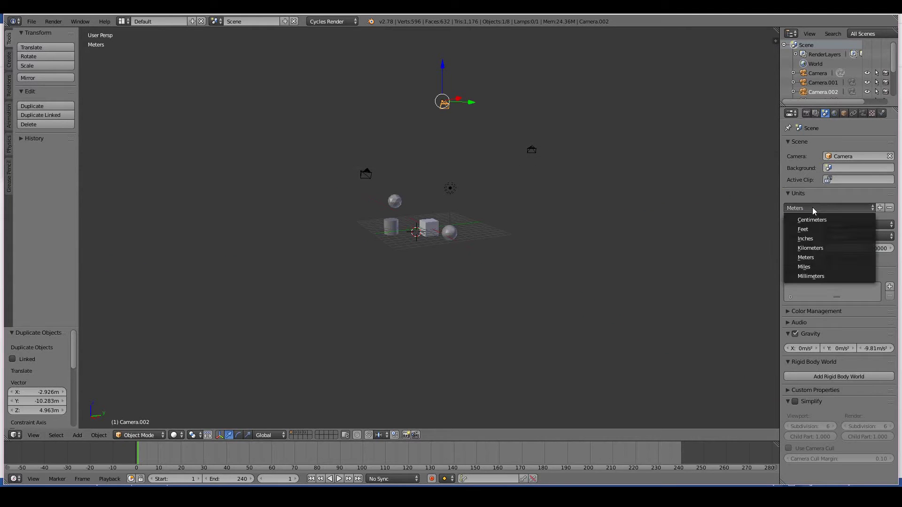
pyautogui.click(804, 266)
pyautogui.scroll(2, 564, 221)
pyautogui.scroll(-4, 565, 221)
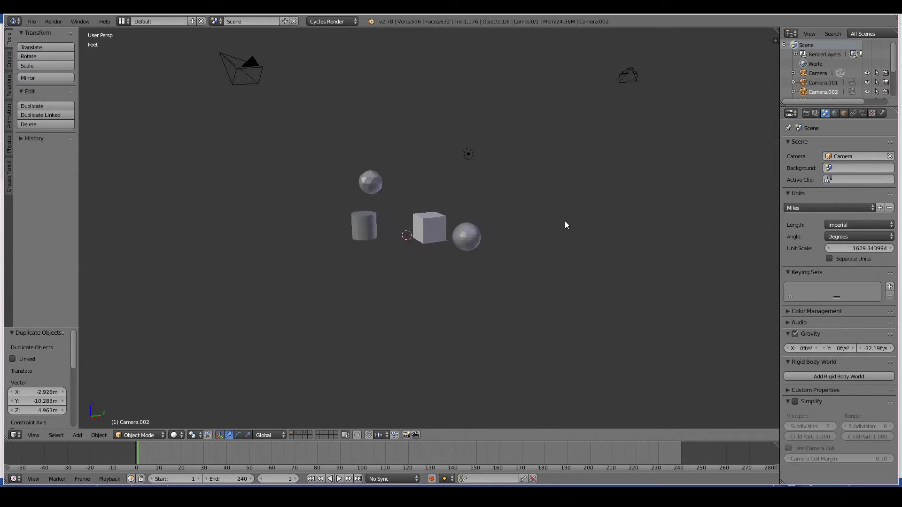
pyautogui.click(847, 208)
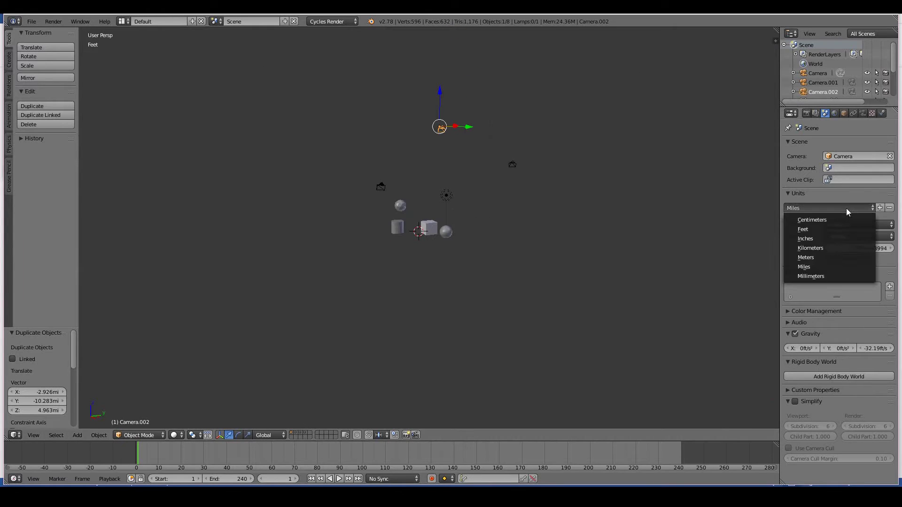
pyautogui.click(815, 247)
# - Settle on the Inches preset: Imperial length with unit scale 0.025400
pyautogui.moveTo(442, 226)
pyautogui.mouseDown(button='middle')
pyautogui.moveTo(470, 275)
pyautogui.moveTo(483, 262)
pyautogui.moveTo(441, 238)
pyautogui.mouseUp(button='middle')
pyautogui.scroll(4, 440, 239)
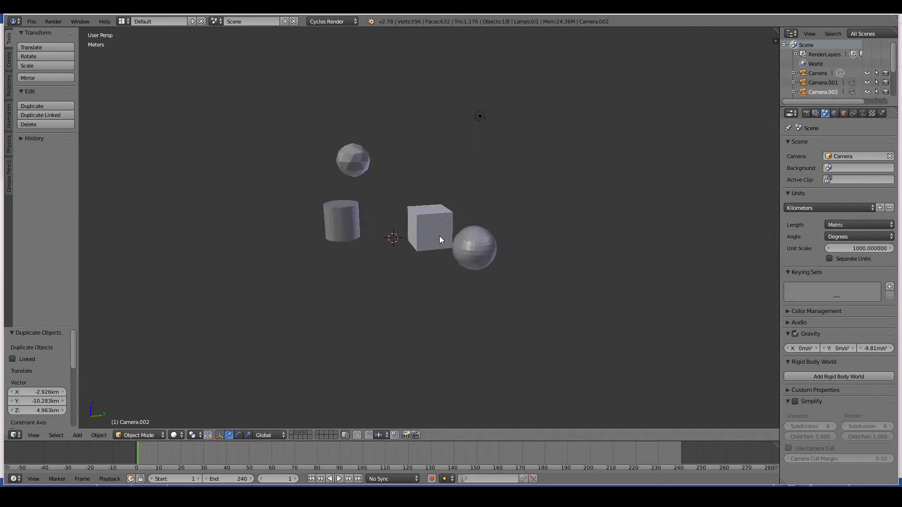
pyautogui.click(830, 208)
pyautogui.click(815, 238)
pyautogui.scroll(-3, 469, 242)
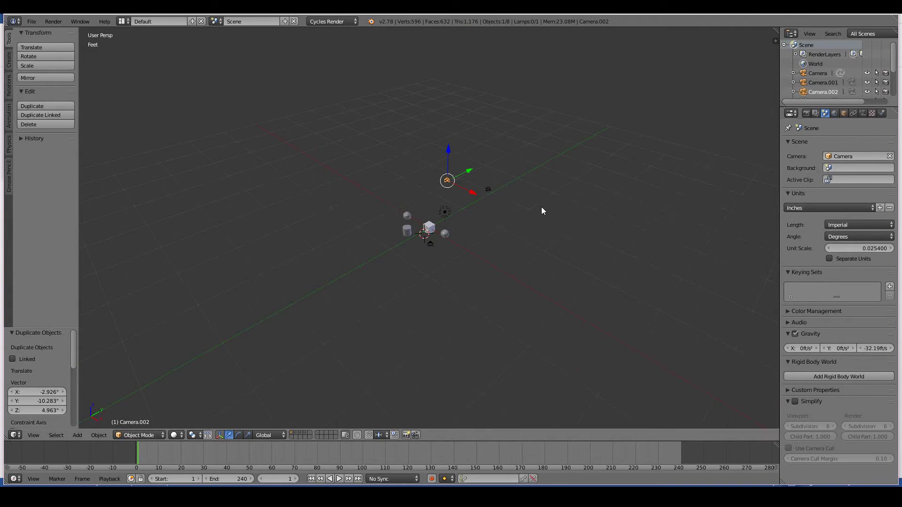
pyautogui.scroll(4, 540, 208)
pyautogui.moveTo(523, 233); pyautogui.dragTo(492, 199, button='middle')
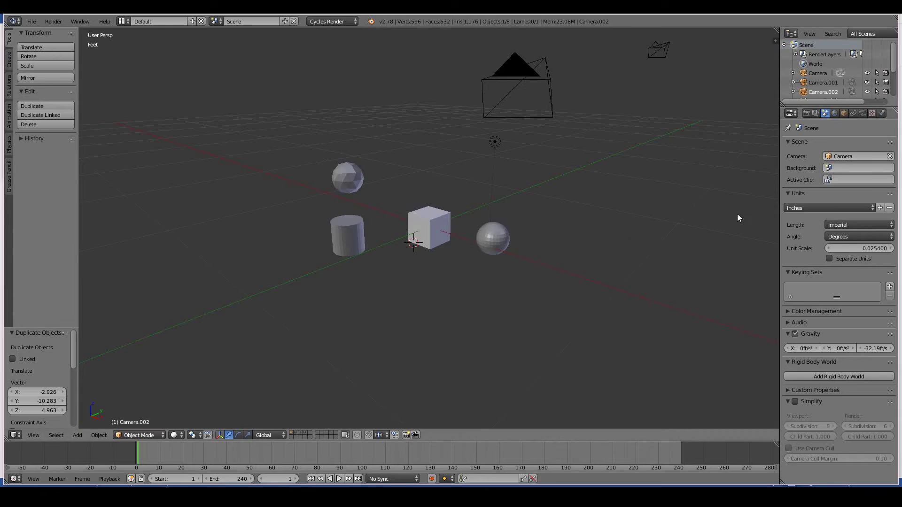
pyautogui.click(849, 226)
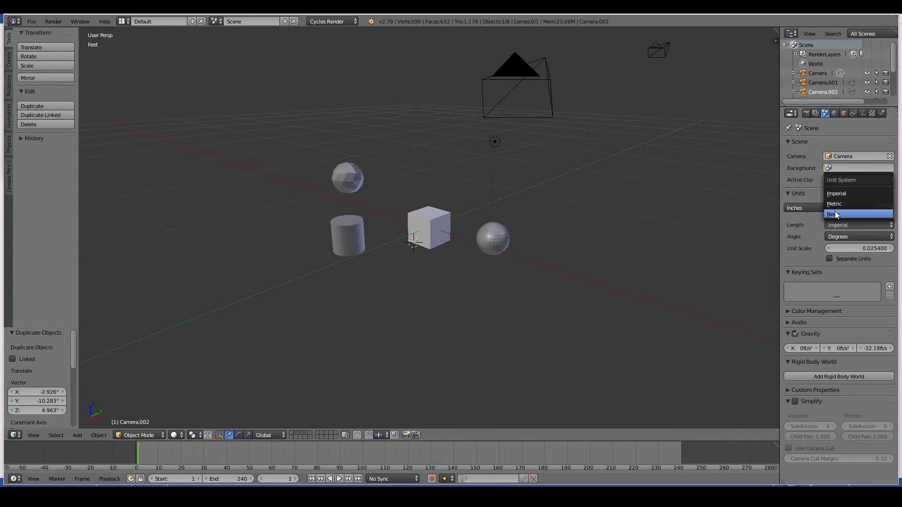
# - Set the unit system to Metric and keep rotation measured in Degrees
pyautogui.click(834, 205)
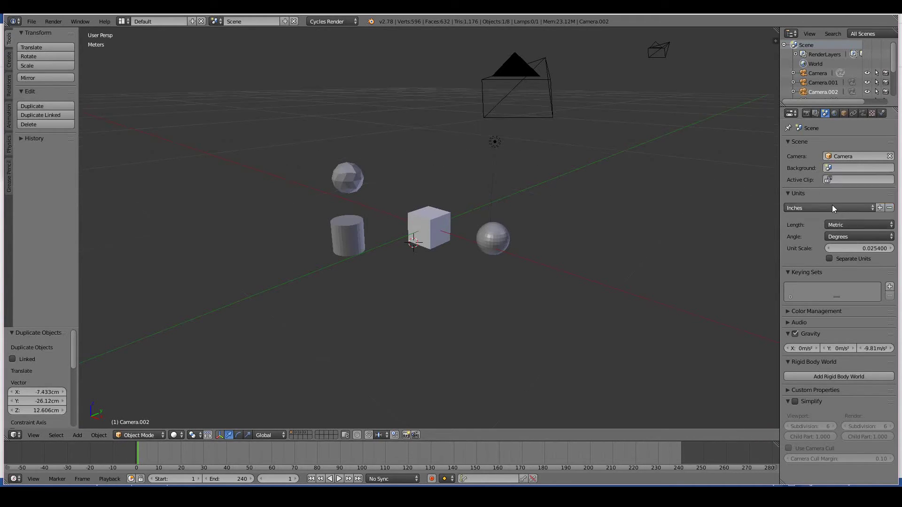
pyautogui.click(842, 237)
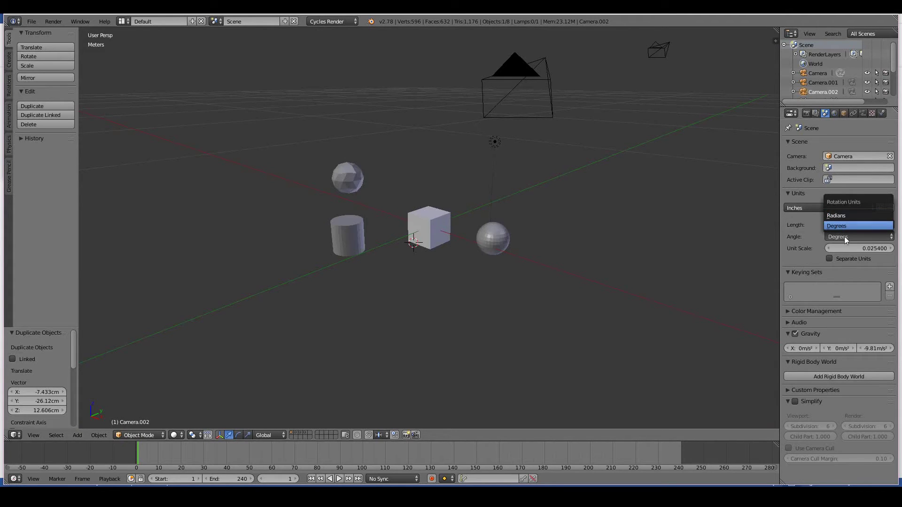
pyautogui.click(844, 227)
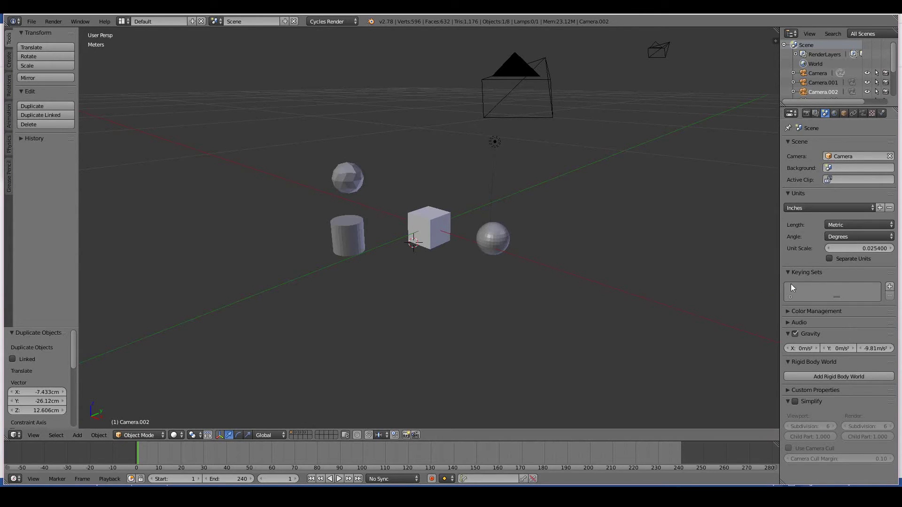
pyautogui.click(790, 309)
# - Inspect the Color Management options, leaving display device sRGB and view transform Default
pyautogui.scroll(-2, 792, 310)
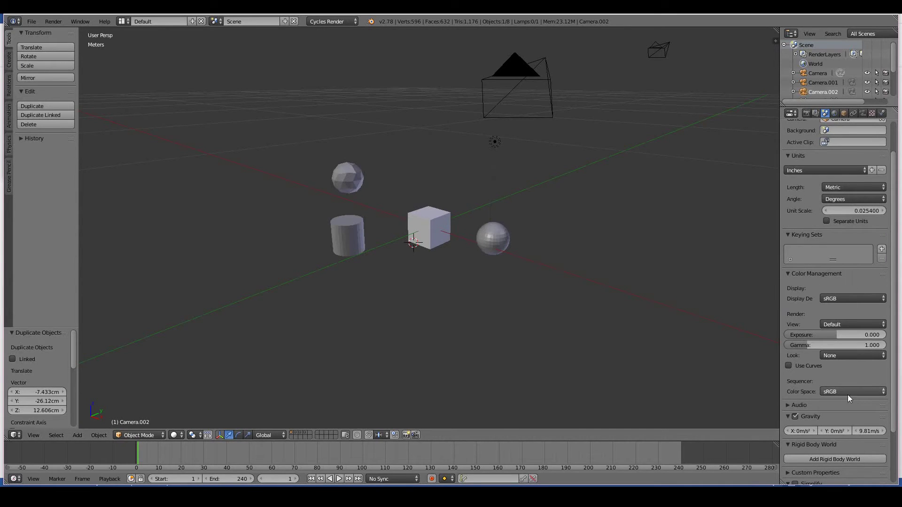
pyautogui.click(841, 299)
pyautogui.click(837, 324)
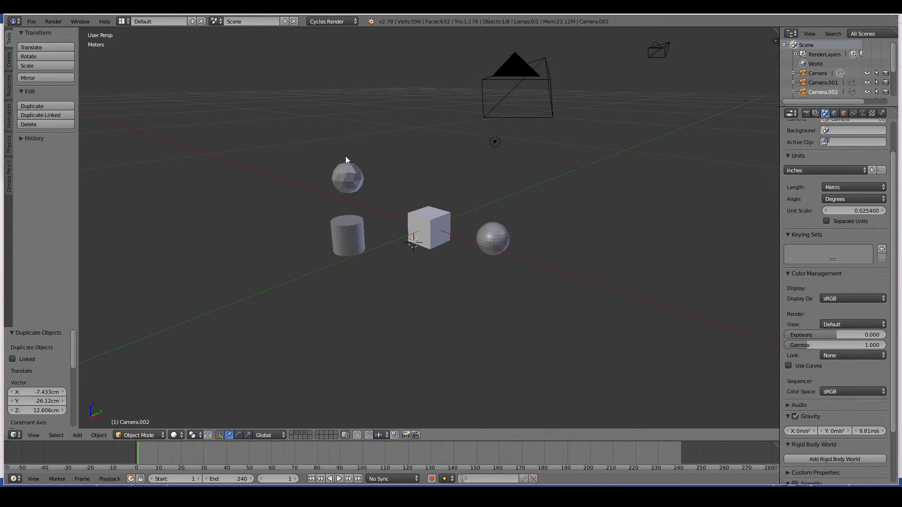
# - Review the Audio settings, leaving Inverse Clamped distance model and Stereo format, then collapse the panel
pyautogui.click(853, 404)
pyautogui.scroll(-5, 800, 339)
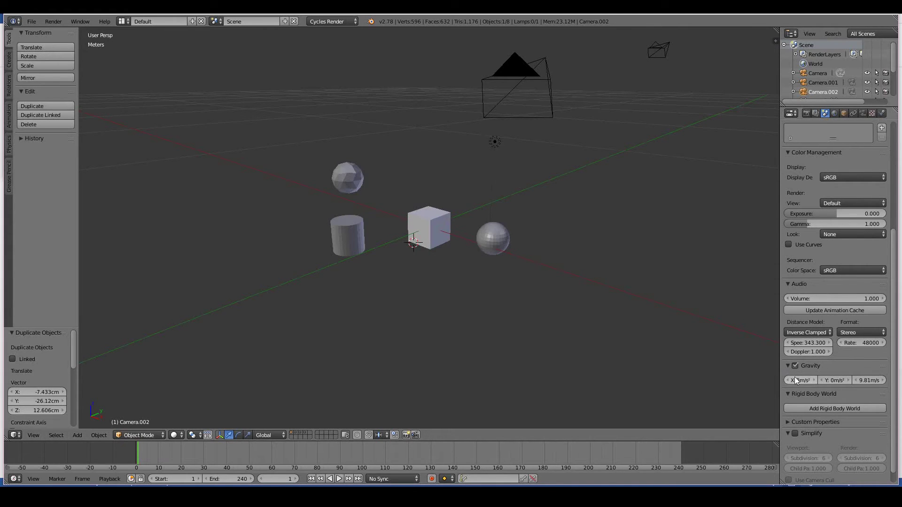
pyautogui.click(805, 335)
pyautogui.click(846, 333)
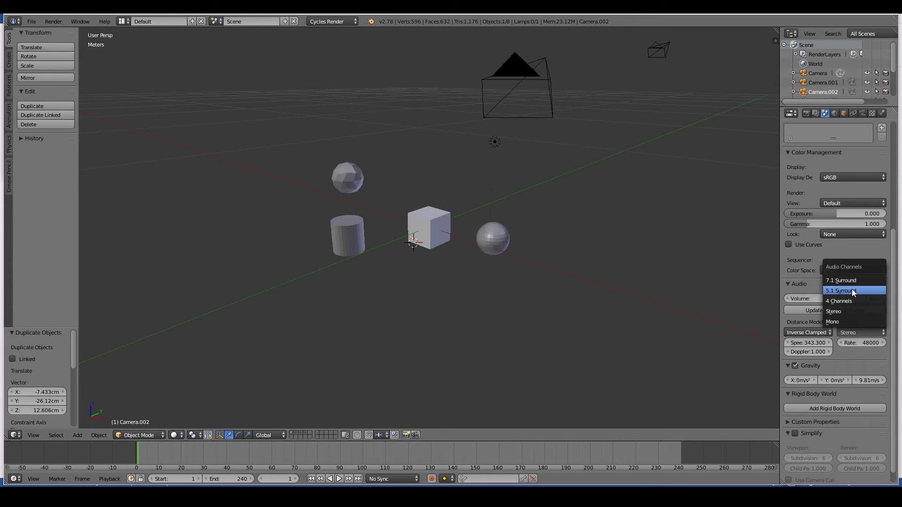
pyautogui.scroll(-1, 860, 361)
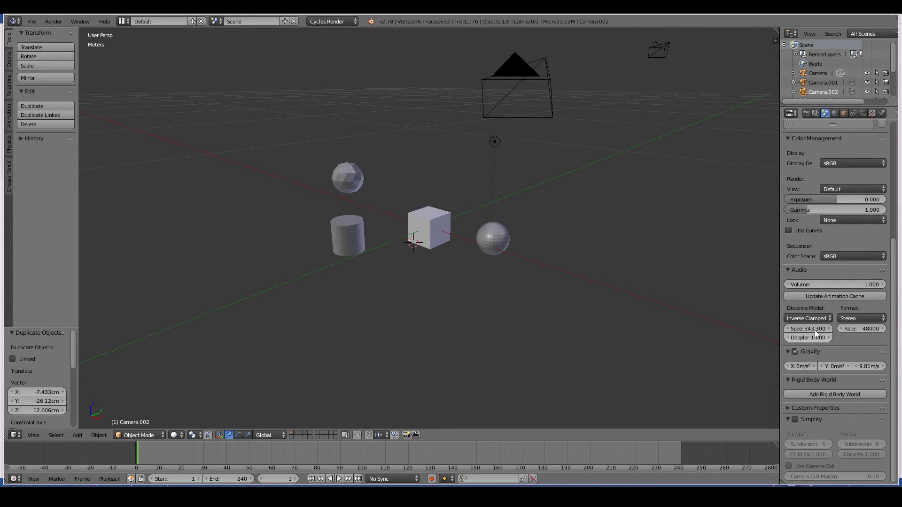
pyautogui.click(789, 270)
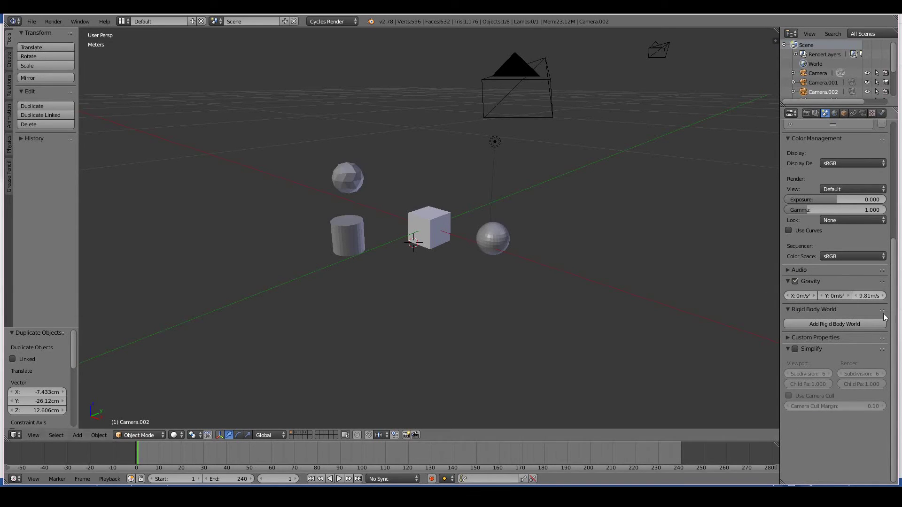
# - Leave the Z gravity at -9.81 m/s², cancelling two attempted edits
pyautogui.scroll(-4, 623, 269)
pyautogui.scroll(1, 623, 270)
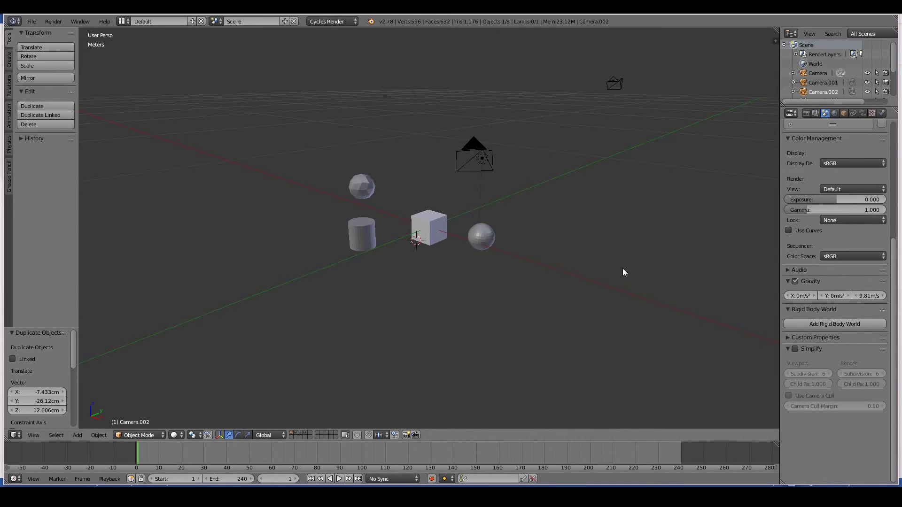
pyautogui.click(861, 298)
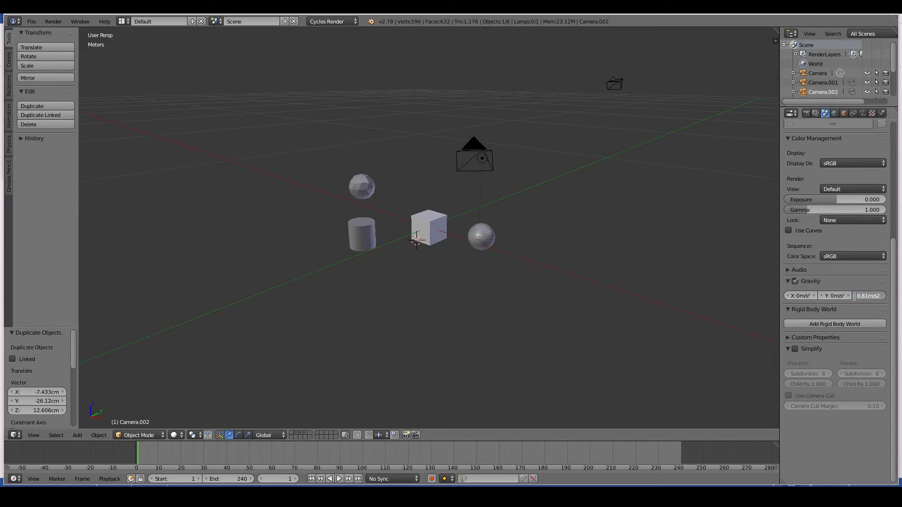
pyautogui.press('Return')
pyautogui.click(861, 297)
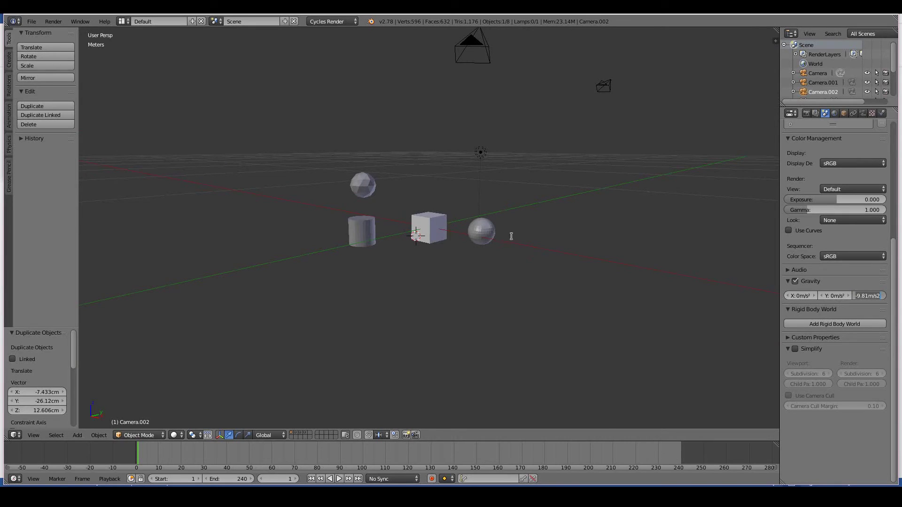
pyautogui.press('Return')
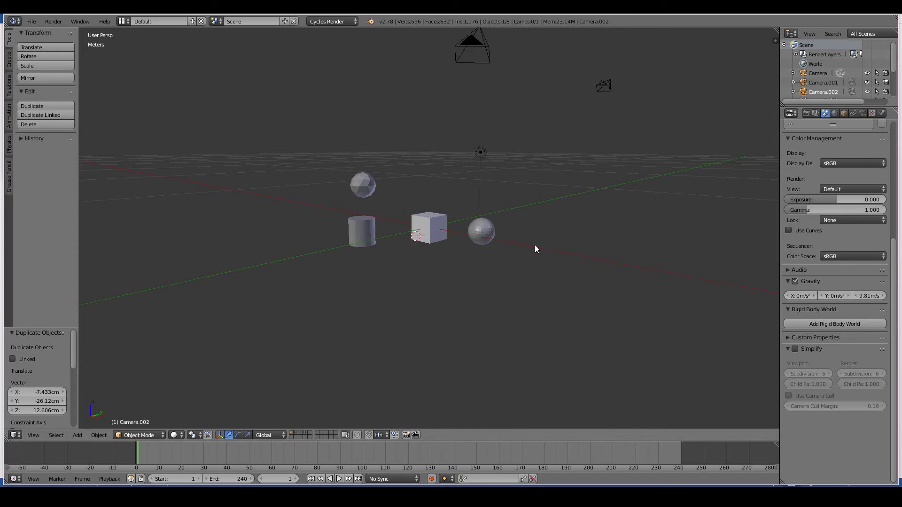
# - Orbit the 3D view to inspect the primitives and cameras from another side
pyautogui.moveTo(535, 249); pyautogui.dragTo(409, 231, button='middle')
pyautogui.scroll(-1, 494, 217)
pyautogui.scroll(2, 408, 231)
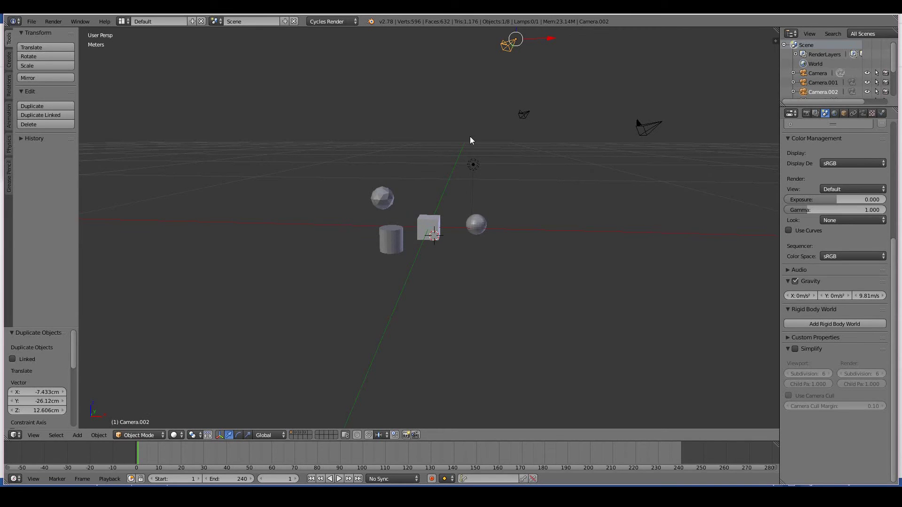
pyautogui.moveTo(391, 196); pyautogui.dragTo(401, 214, button='middle')
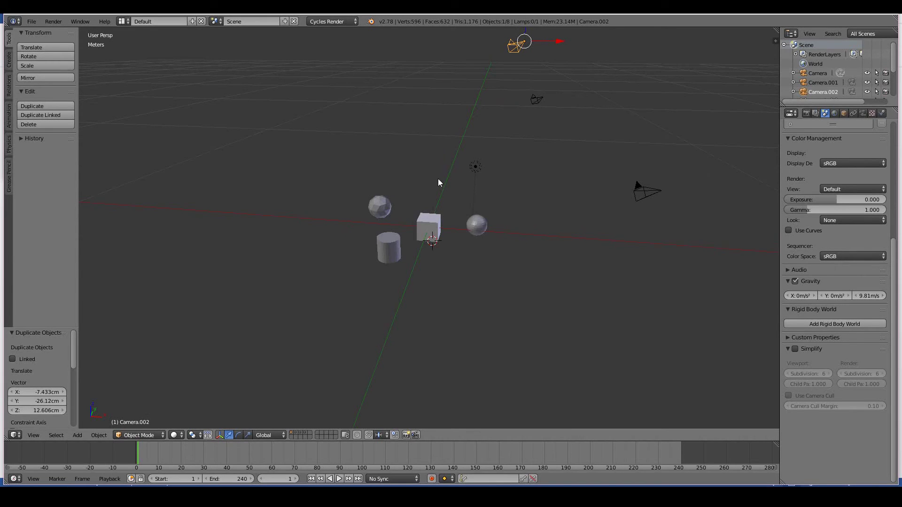
pyautogui.moveTo(439, 182); pyautogui.dragTo(464, 209, button='middle')
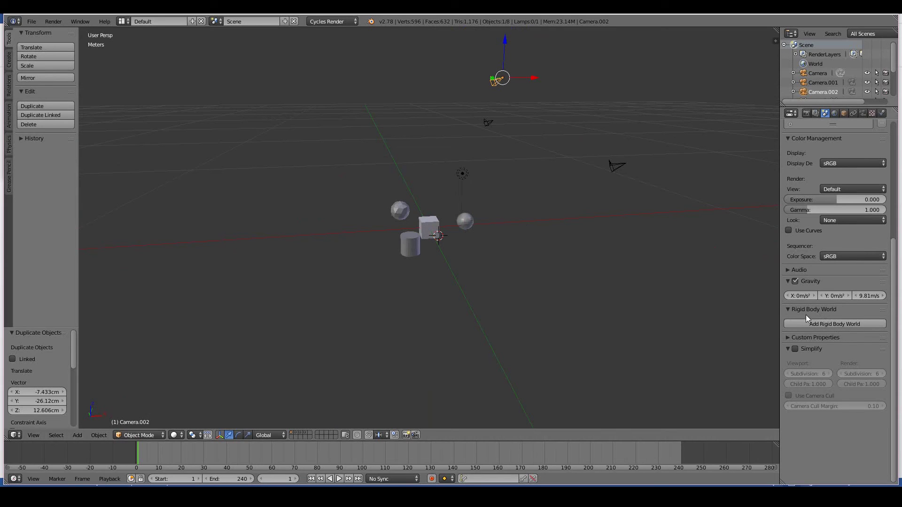
pyautogui.click(790, 337)
# - Collapse Custom Properties and orbit the scene from several angles, including a 90° turn around the vertical axis
pyautogui.click(788, 337)
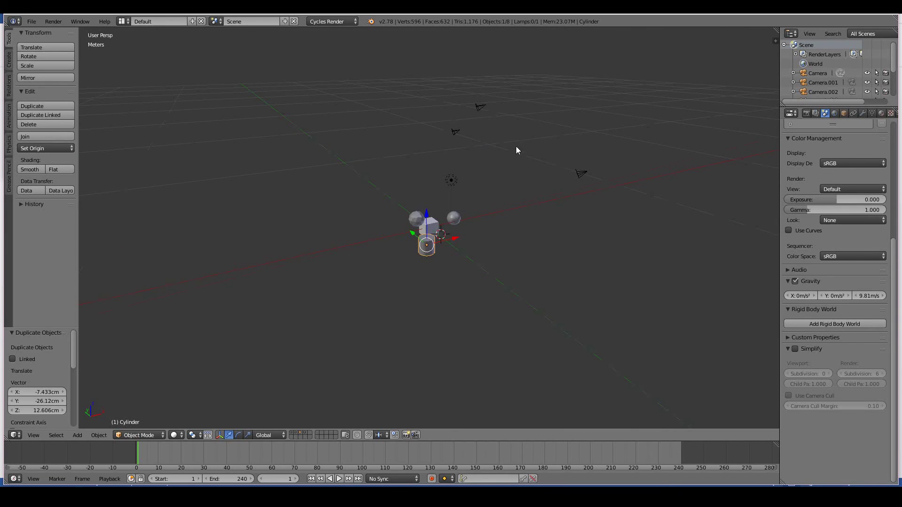
pyautogui.moveTo(516, 150); pyautogui.dragTo(467, 145, button='middle')
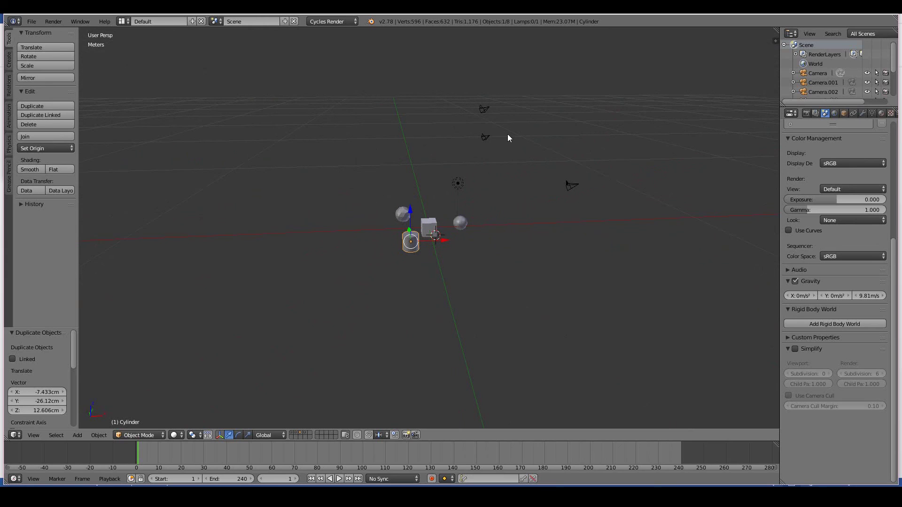
pyautogui.scroll(-2, 518, 133)
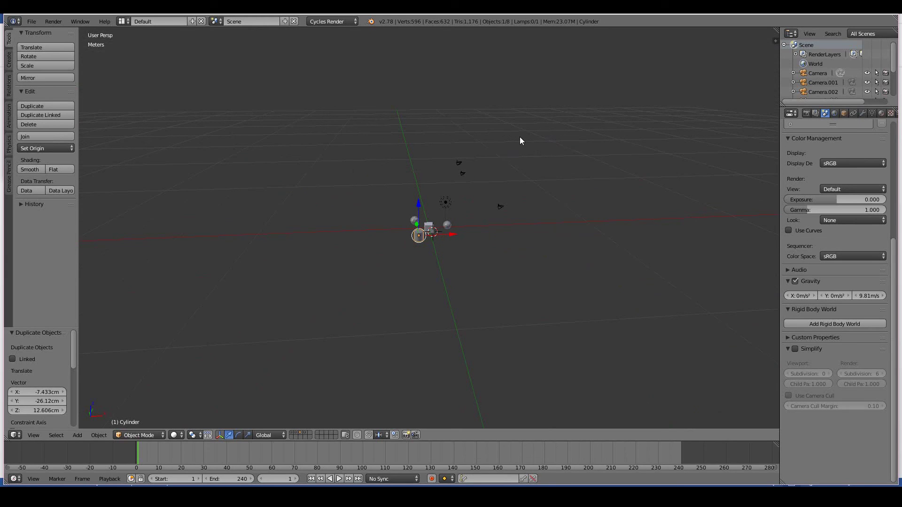
pyautogui.moveTo(520, 140); pyautogui.dragTo(539, 162, button='middle')
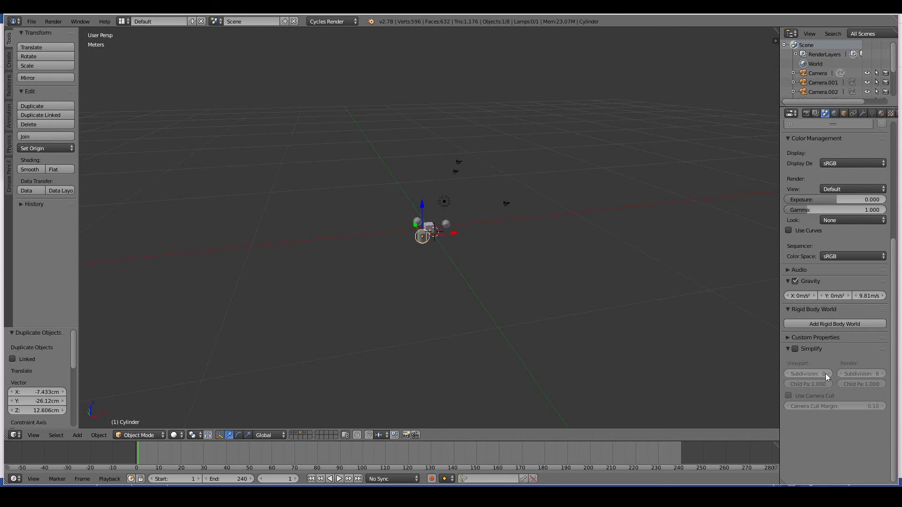
pyautogui.press('KP_4')
pyautogui.press('KP_4')
pyautogui.press('KP_4')
pyautogui.press('KP_4')
pyautogui.press('KP_4')
pyautogui.press('KP_4')
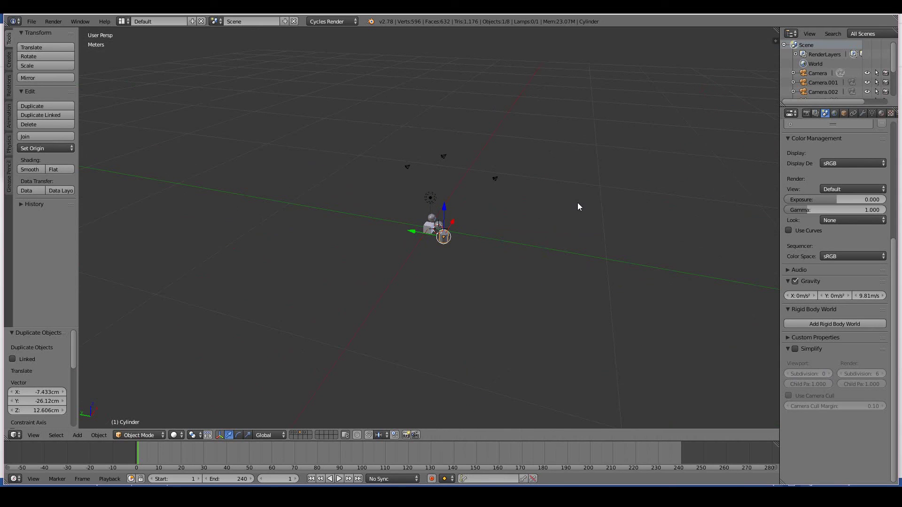
pyautogui.moveTo(578, 205); pyautogui.dragTo(465, 234, button='middle')
pyautogui.moveTo(477, 270); pyautogui.dragTo(578, 276, button='middle')
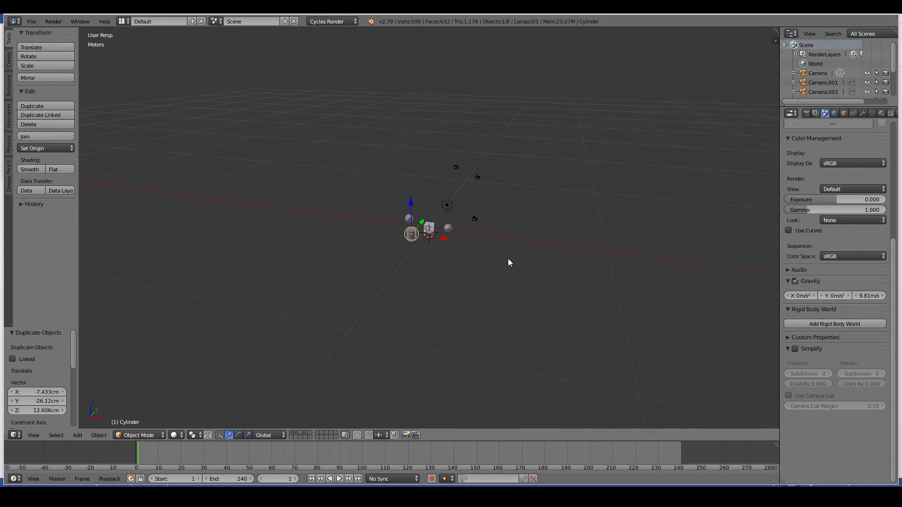
pyautogui.scroll(8, 865, 268)
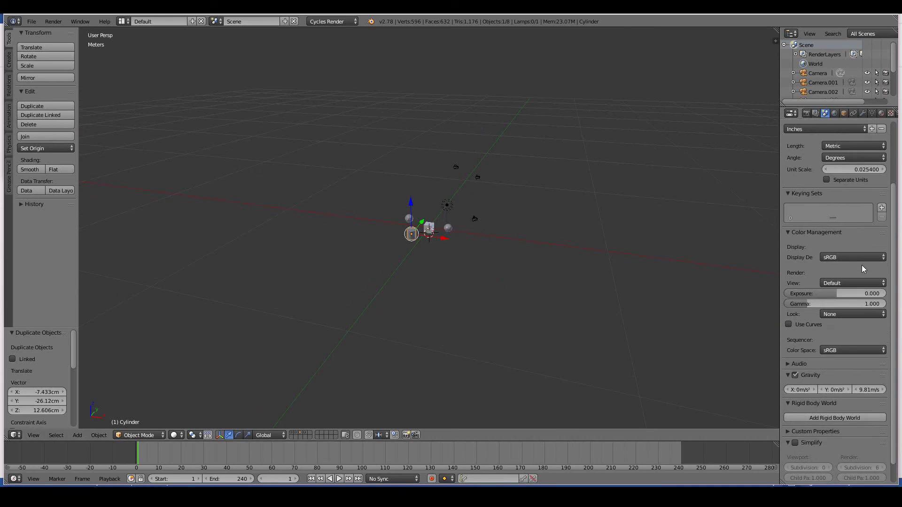
pyautogui.scroll(-5, 864, 269)
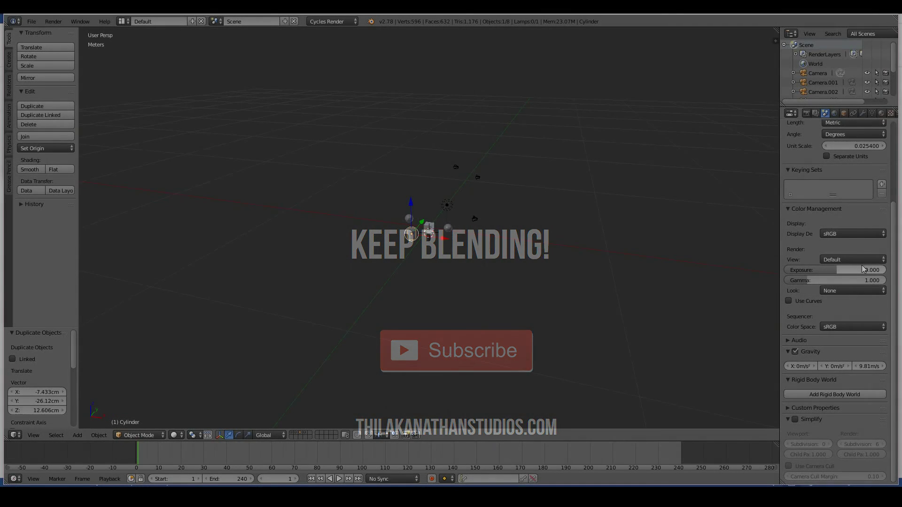